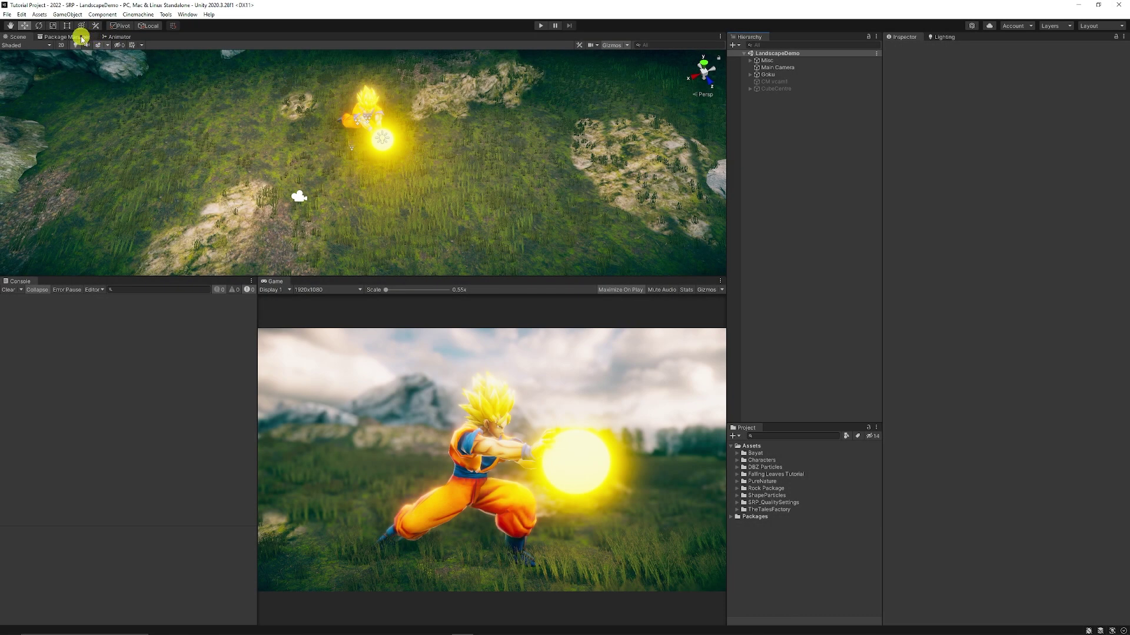
# Step: Check the Cinemachine package in the Package Manager's Unity Registry list, and return to the scene view
pyautogui.click(64, 36)
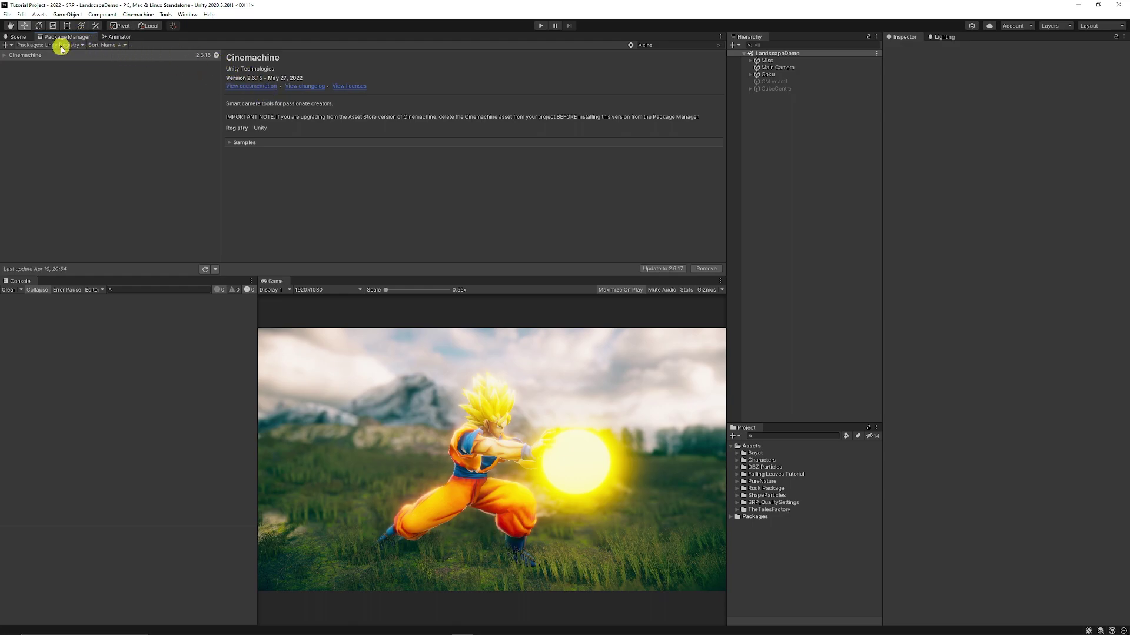
pyautogui.click(61, 46)
pyautogui.click(241, 4)
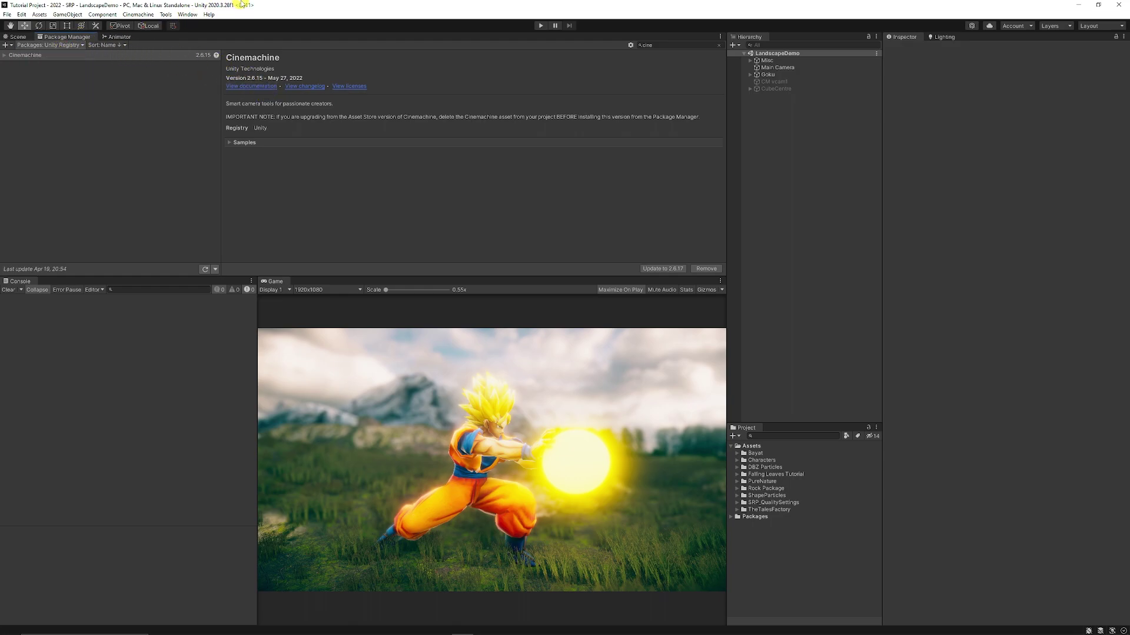
pyautogui.click(673, 43)
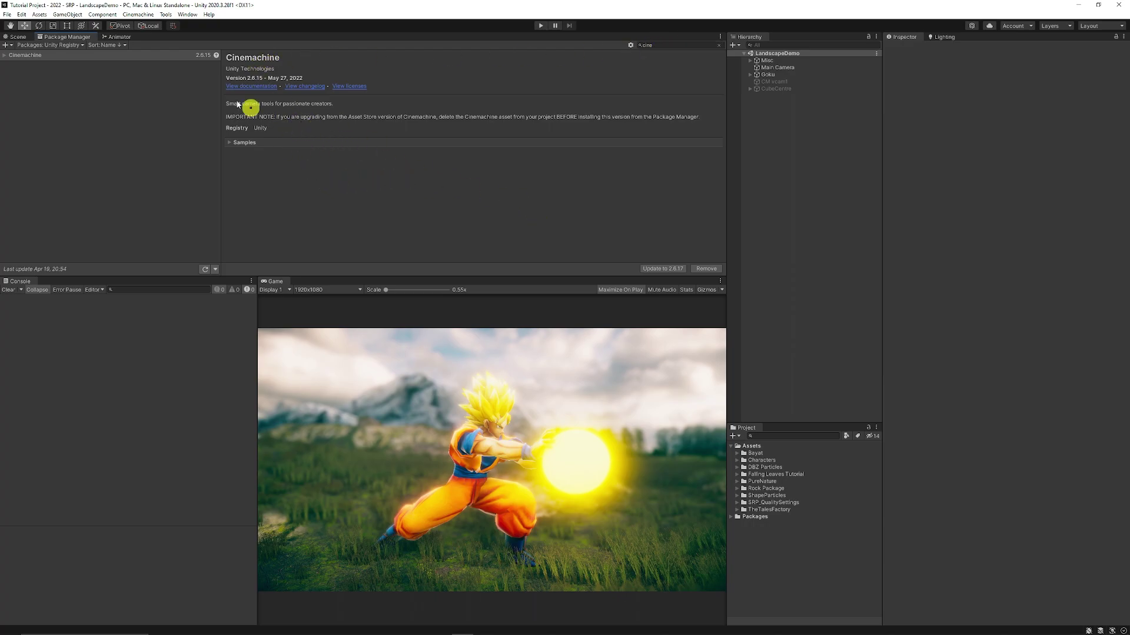
pyautogui.click(18, 36)
# Step: Create a Cinemachine virtual camera in the LandscapeDemo scene
pyautogui.click(768, 75)
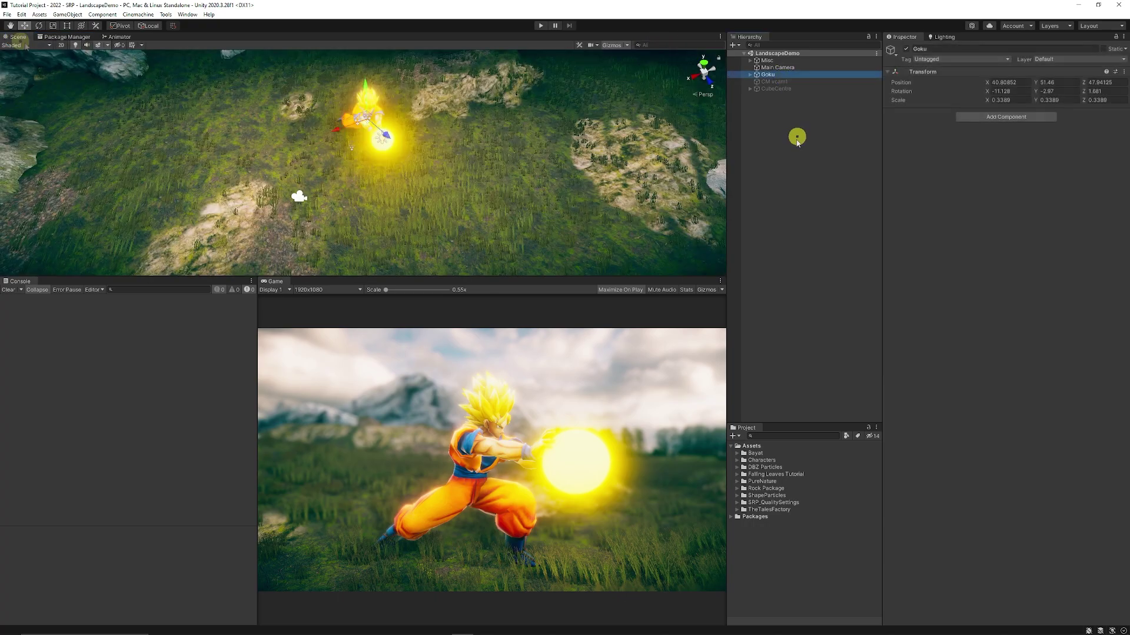
pyautogui.click(778, 67)
pyautogui.click(797, 143)
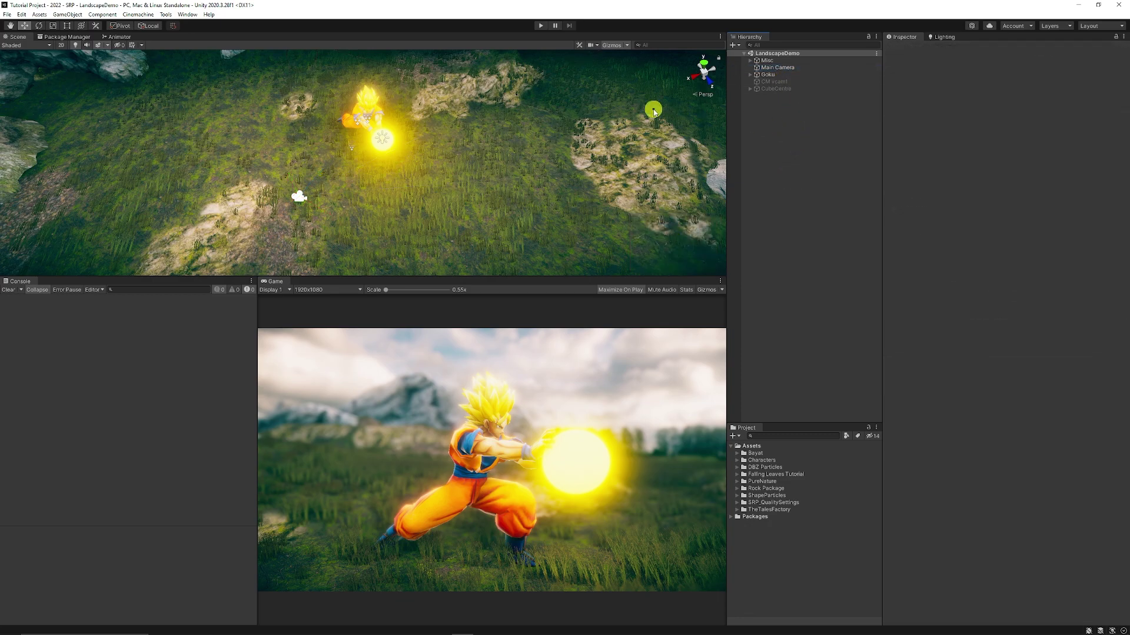
pyautogui.click(142, 15)
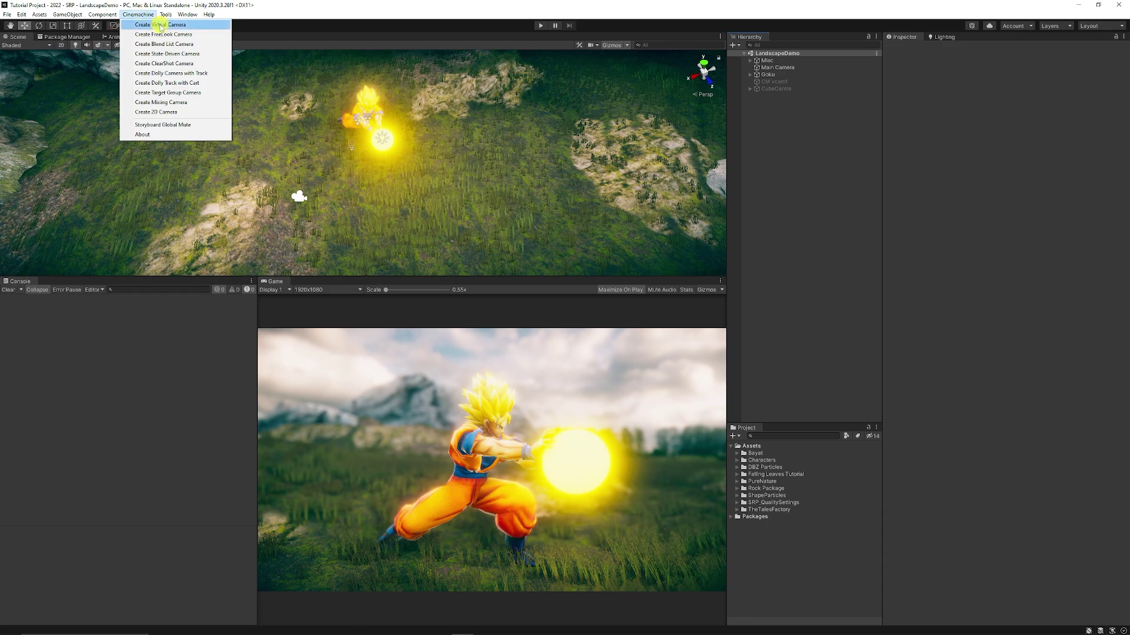
pyautogui.click(160, 25)
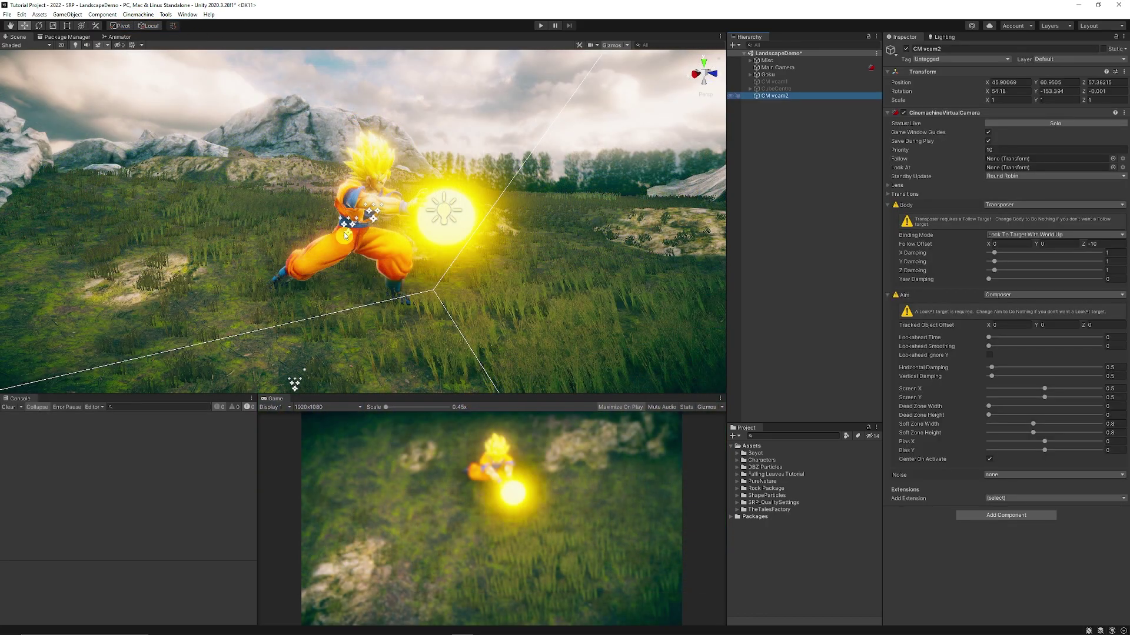
# Step: Frame the character from the front in the scene view and align CM vcam2 with that view
pyautogui.moveTo(379, 222); pyautogui.dragTo(380, 222, button='right')
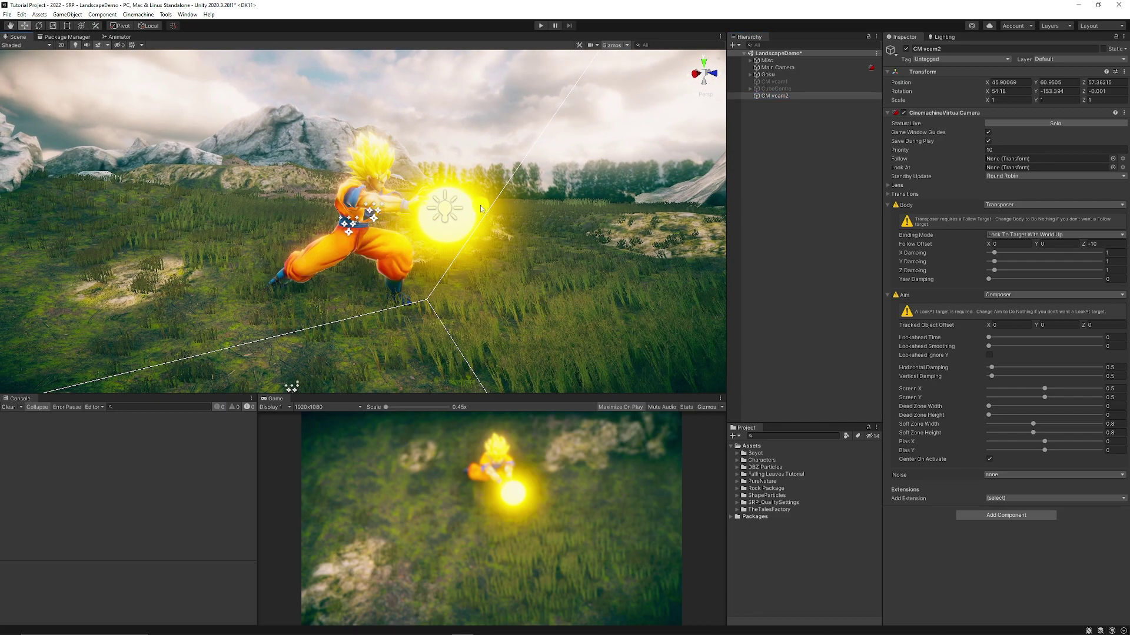
pyautogui.click(771, 96)
pyautogui.click(82, 14)
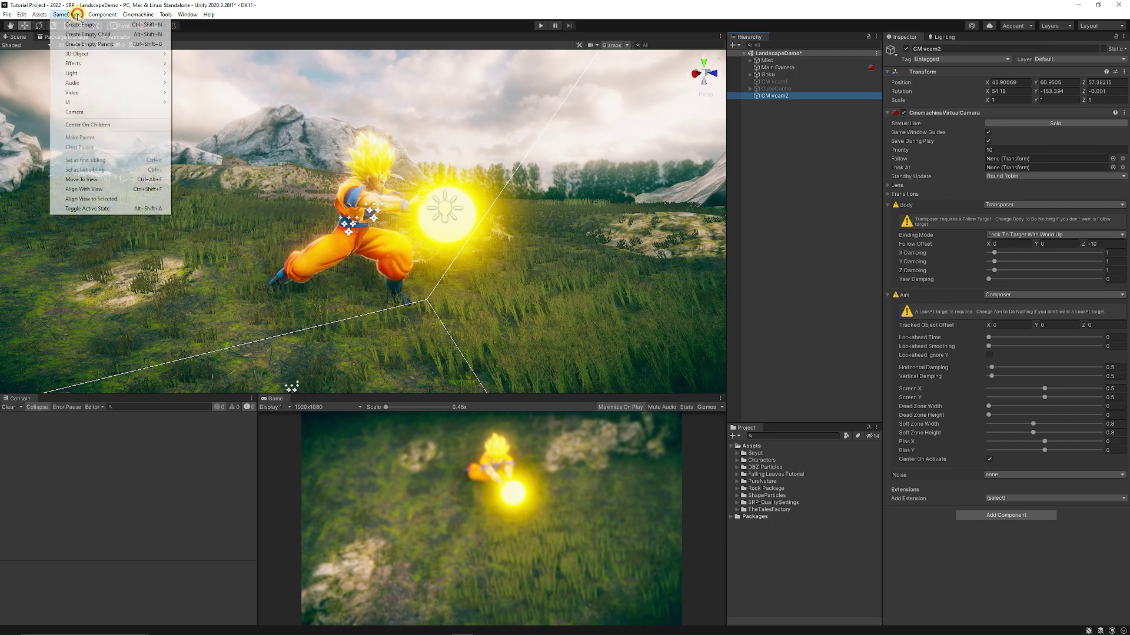
pyautogui.click(119, 183)
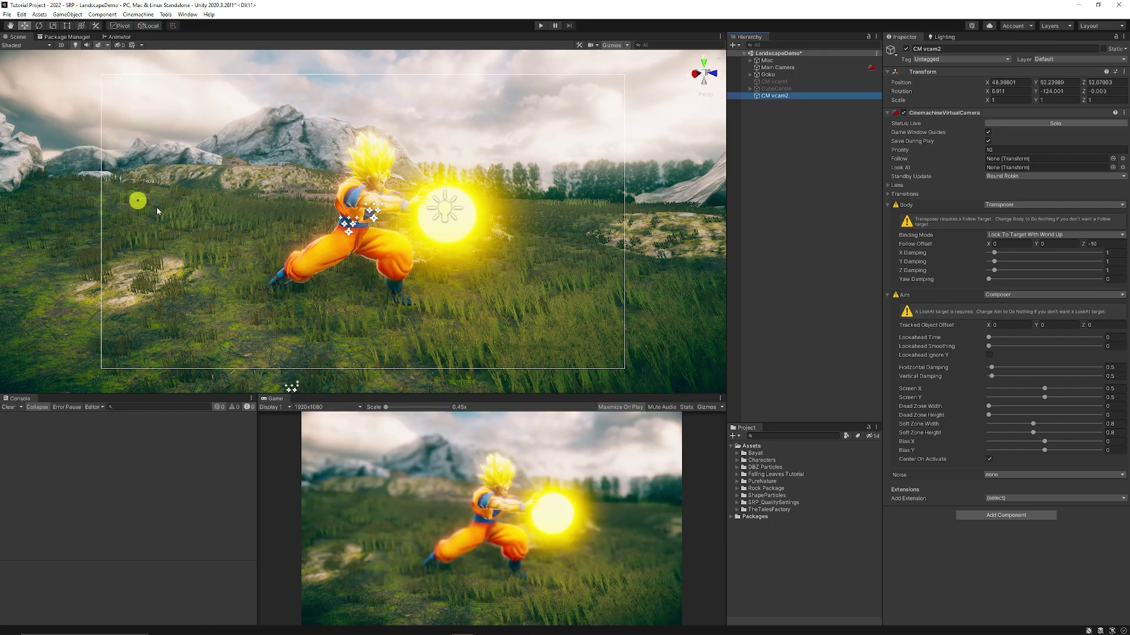
# Step: Create an empty game object at the root of the scene and name it CenterObject
pyautogui.click(768, 239)
pyautogui.rightClick(771, 127)
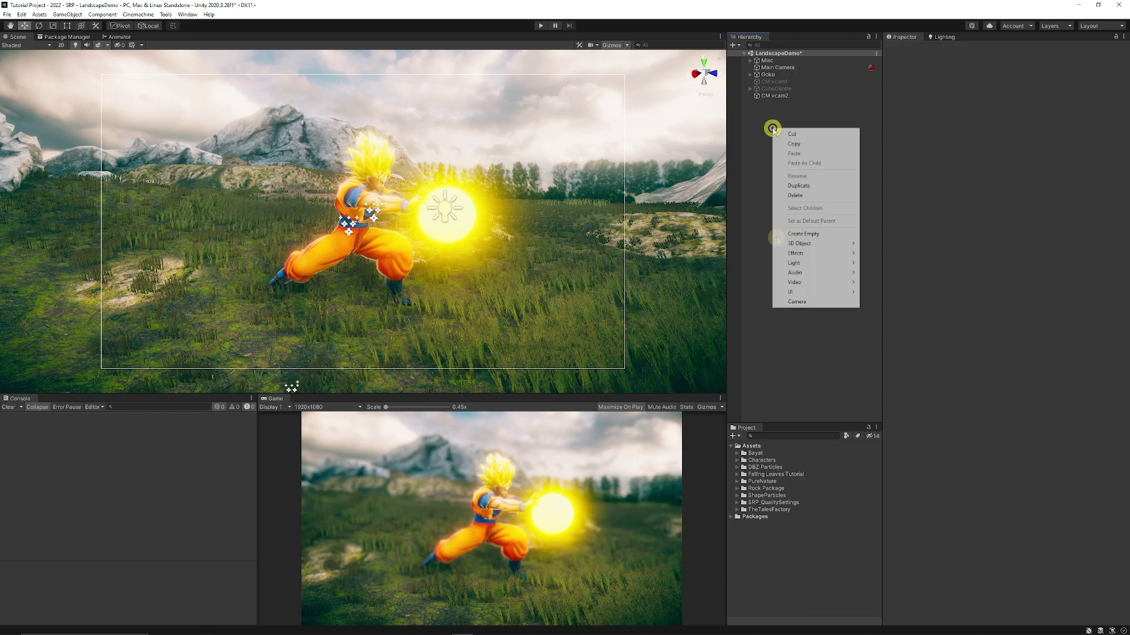
pyautogui.click(822, 237)
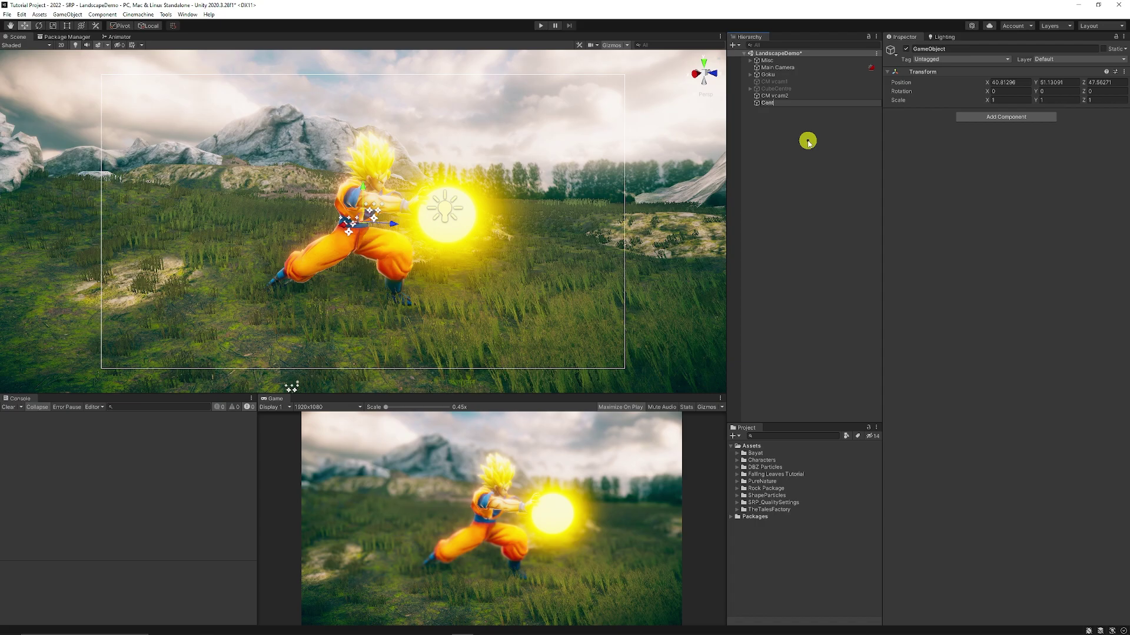
pyautogui.write('CenterObject')
pyautogui.press('Return')
# Step: Duplicate CenterObject, make the copy its child, and rename the copy RotatingObject
pyautogui.press('f')
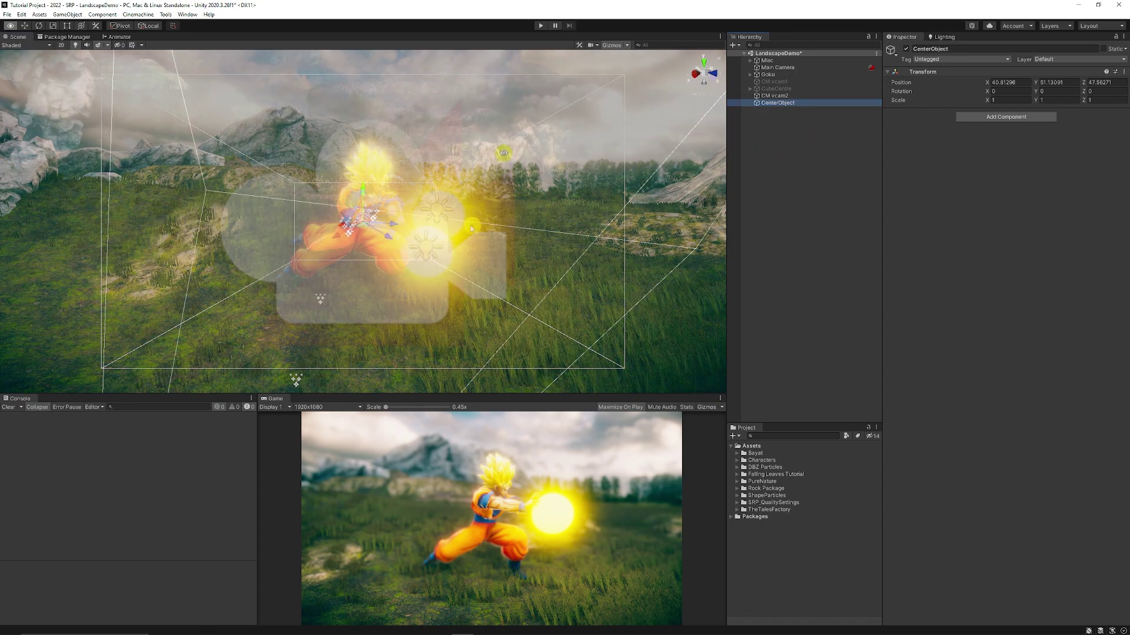
pyautogui.moveTo(381, 224)
pyautogui.keyDown('alt'); pyautogui.mouseDown()
pyautogui.moveTo(369, 232)
pyautogui.moveTo(382, 234)
pyautogui.moveTo(362, 204)
pyautogui.moveTo(409, 209)
pyautogui.moveTo(426, 197)
pyautogui.moveTo(396, 224)
pyautogui.mouseUp(); pyautogui.keyUp('alt')
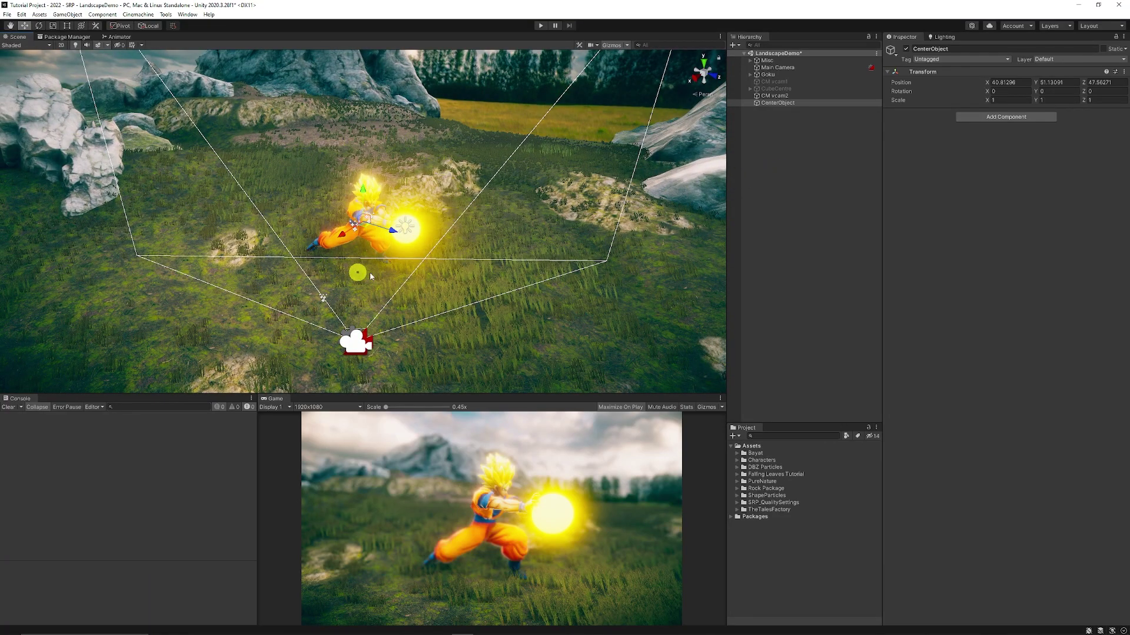
pyautogui.hotkey('ctrl', 'd')
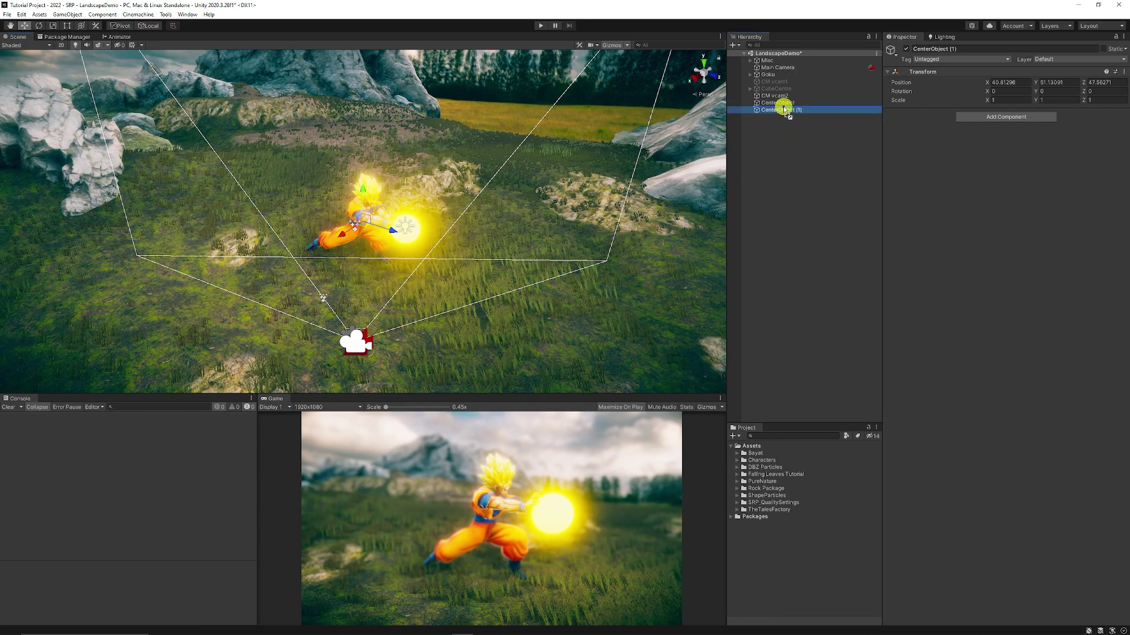
pyautogui.moveTo(786, 109); pyautogui.dragTo(784, 104)
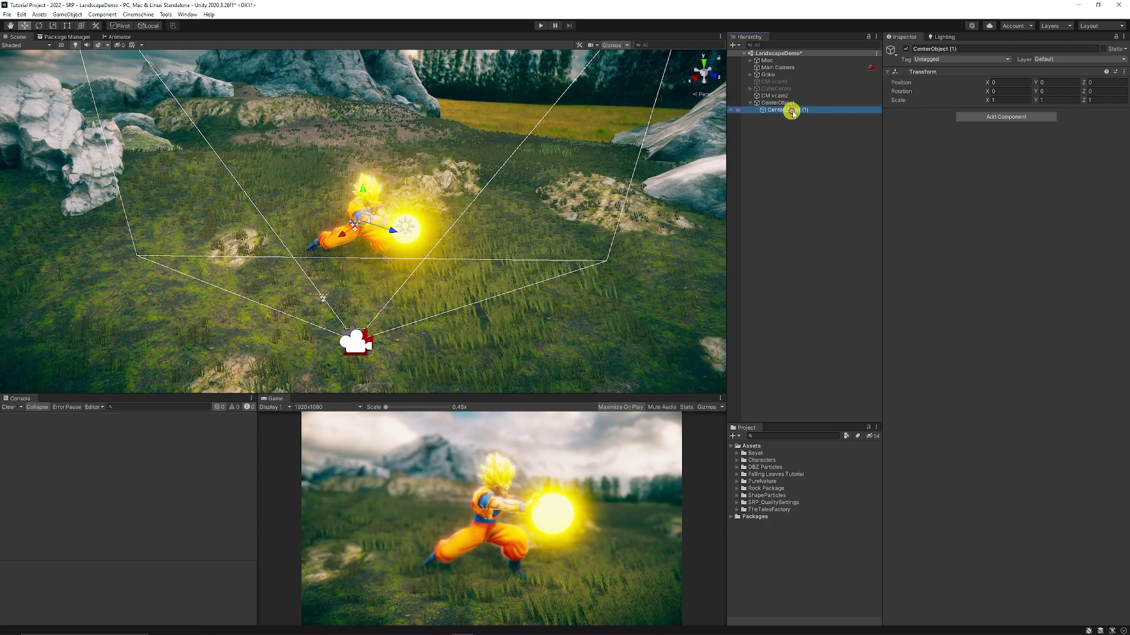
pyautogui.click(792, 110)
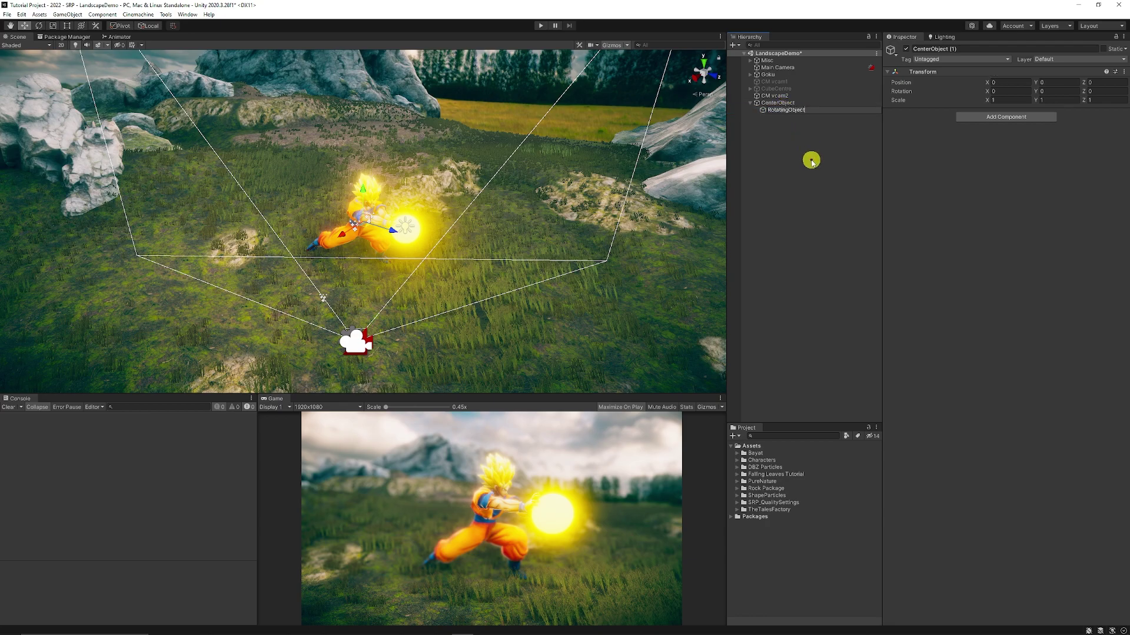
pyautogui.press('Return')
# Step: Move RotatingObject along the ground plane from the character to the virtual camera's position
pyautogui.moveTo(367, 219); pyautogui.dragTo(356, 340)
pyautogui.press('f')
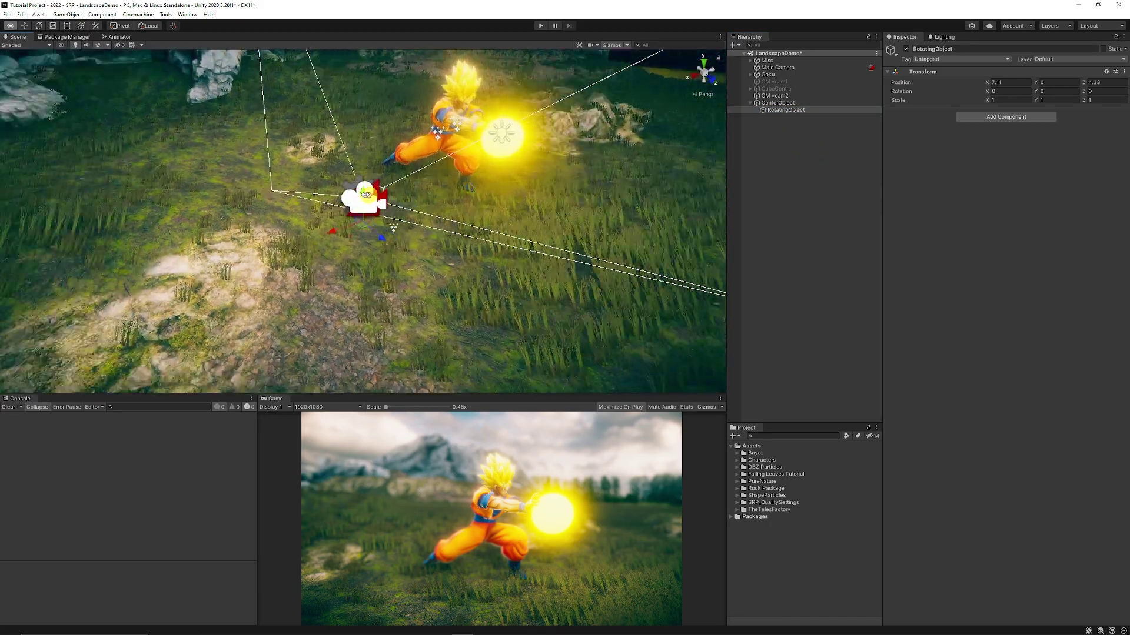
pyautogui.keyDown('alt'); pyautogui.moveTo(366, 195); pyautogui.dragTo(348, 194); pyautogui.keyUp('alt')
pyautogui.moveTo(363, 187); pyautogui.dragTo(327, 225)
pyautogui.keyDown('alt'); pyautogui.moveTo(327, 225); pyautogui.dragTo(792, 99); pyautogui.keyUp('alt')
# Step: Set CM vcam2's Follow target to RotatingObject, its Look At target to Goku, and its Follow Offset to 0 on all axes
pyautogui.click(790, 96)
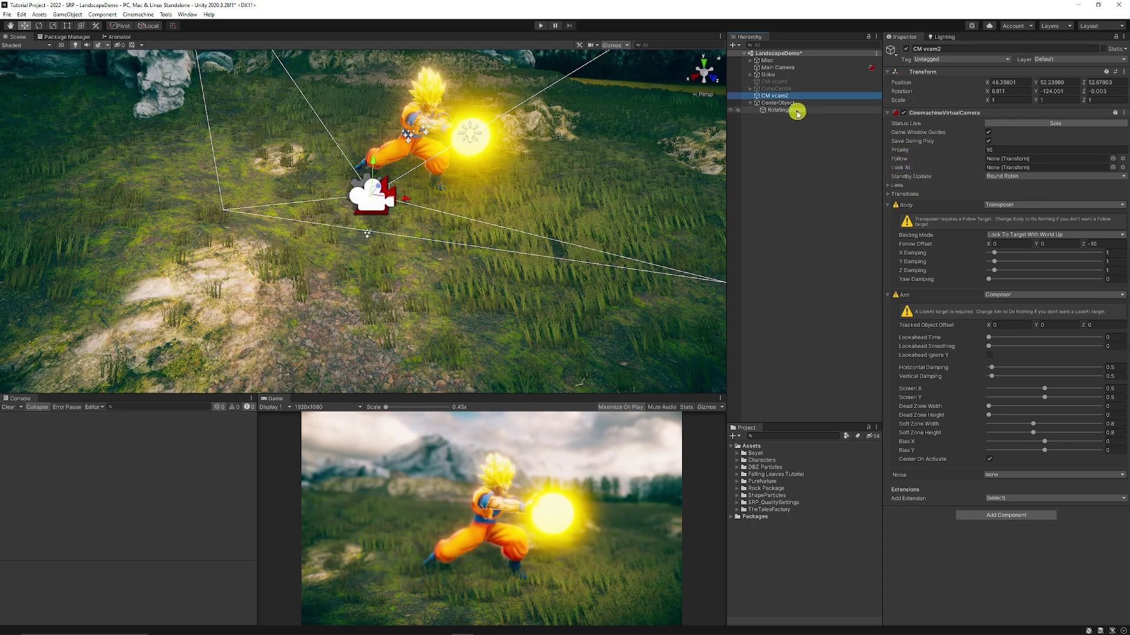
pyautogui.moveTo(788, 104); pyautogui.dragTo(1021, 160)
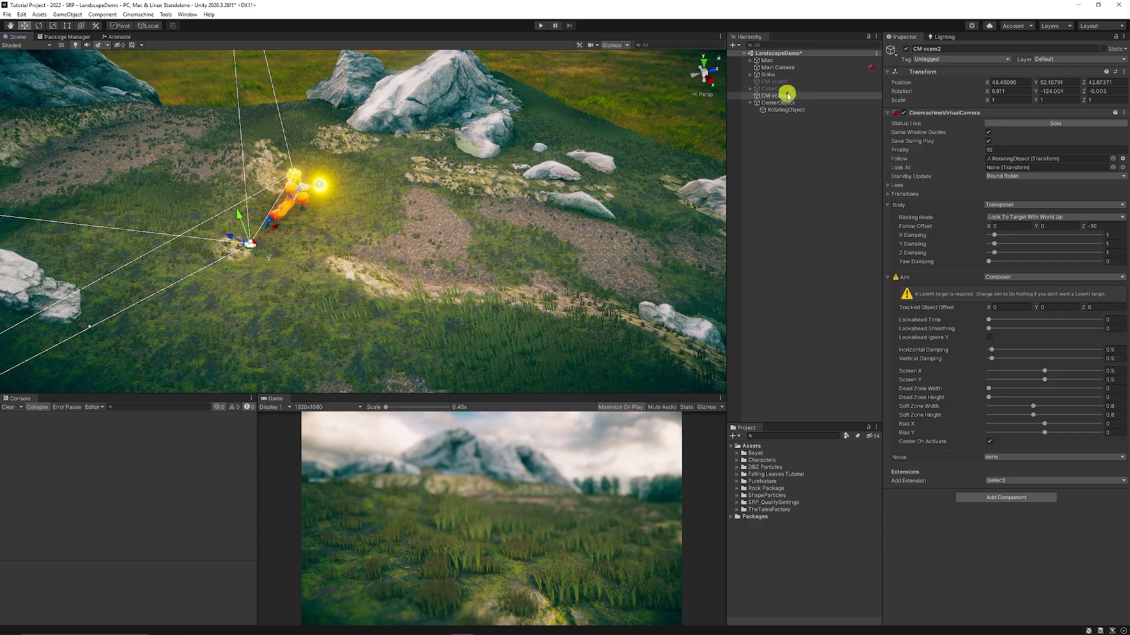
pyautogui.moveTo(776, 78); pyautogui.dragTo(1018, 167)
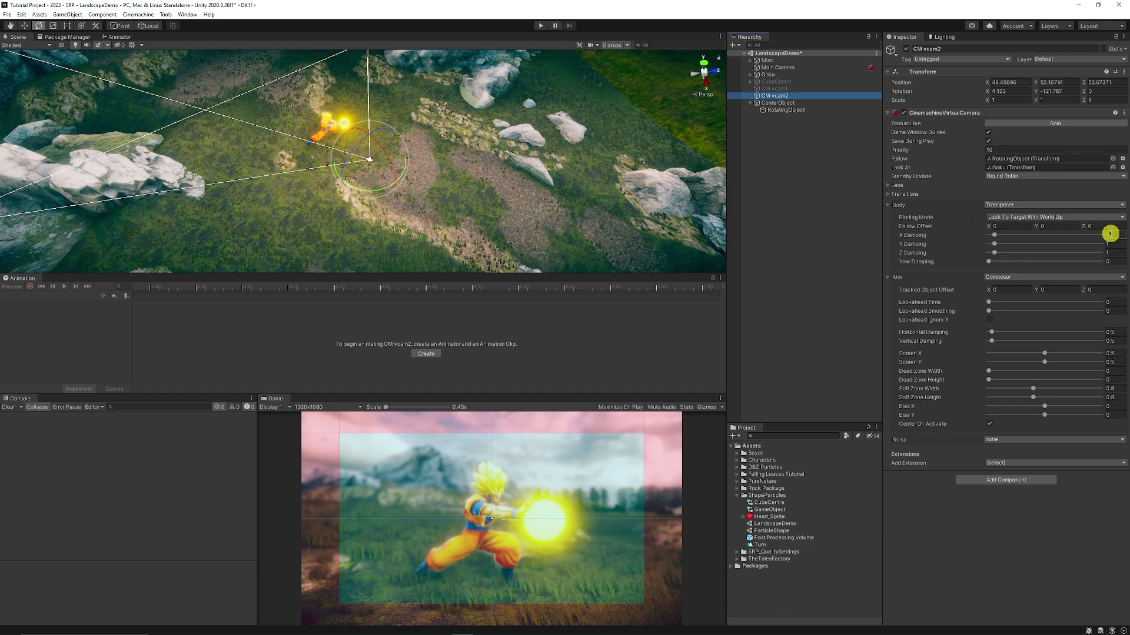
# Step: Open the Animation window for CenterObject and create an animation clip named Turntable_Anim
pyautogui.click(782, 103)
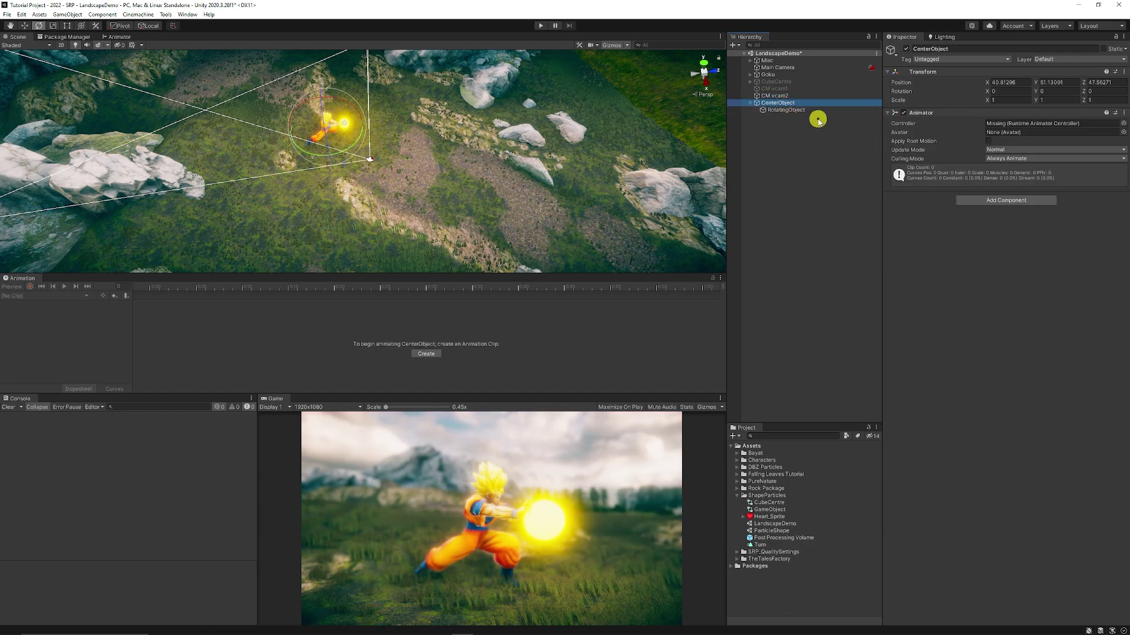
pyautogui.click(796, 109)
pyautogui.click(789, 103)
pyautogui.click(750, 103)
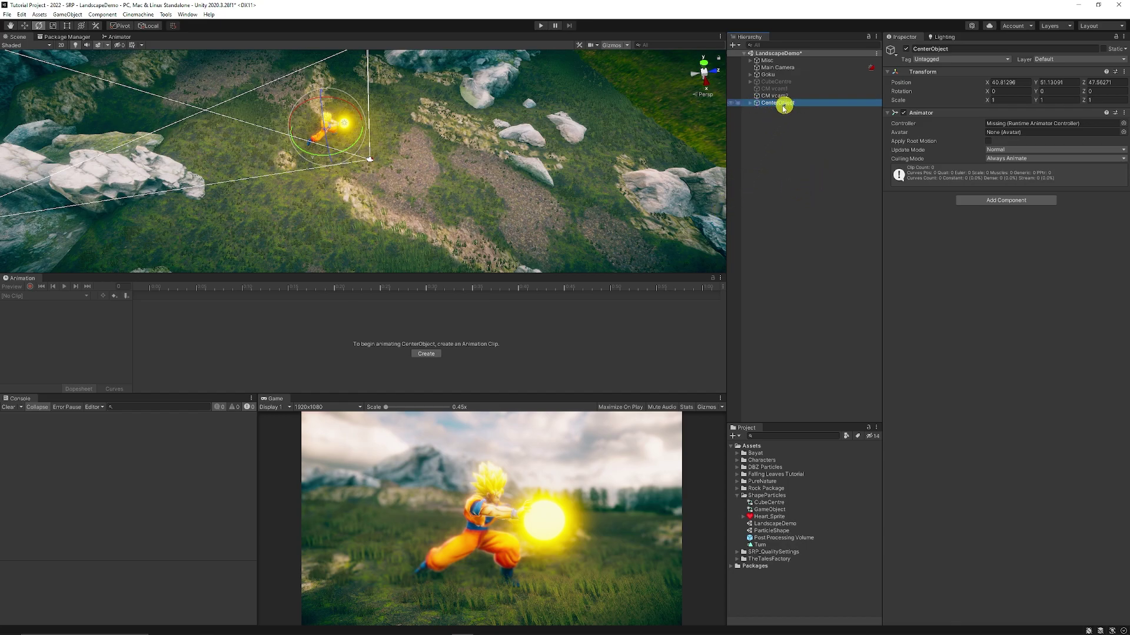
pyautogui.click(188, 15)
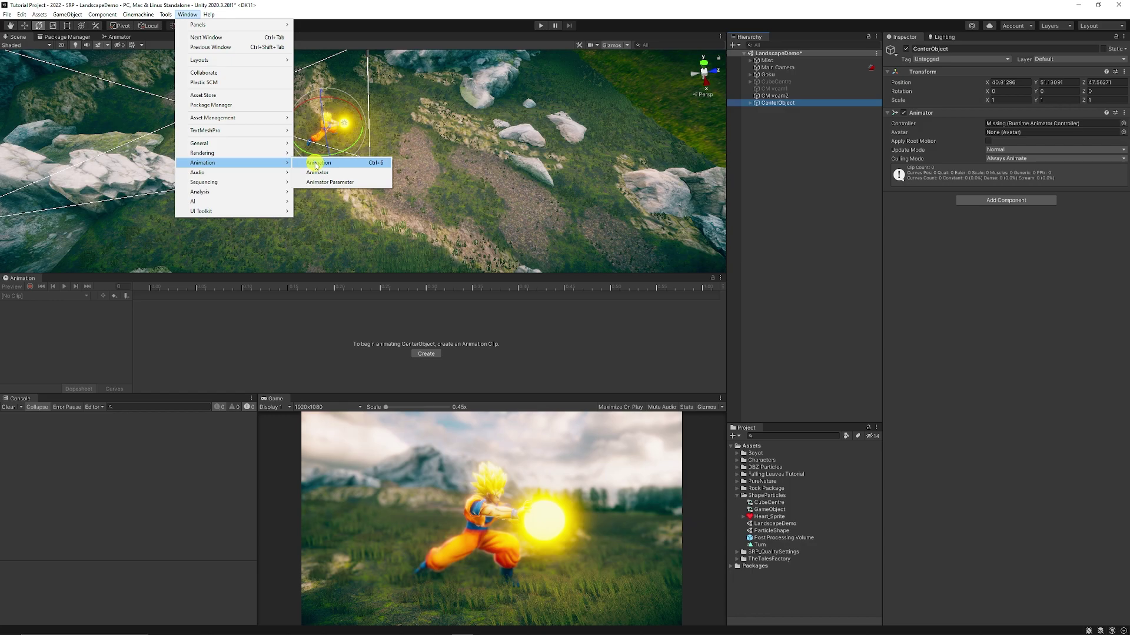
pyautogui.click(318, 162)
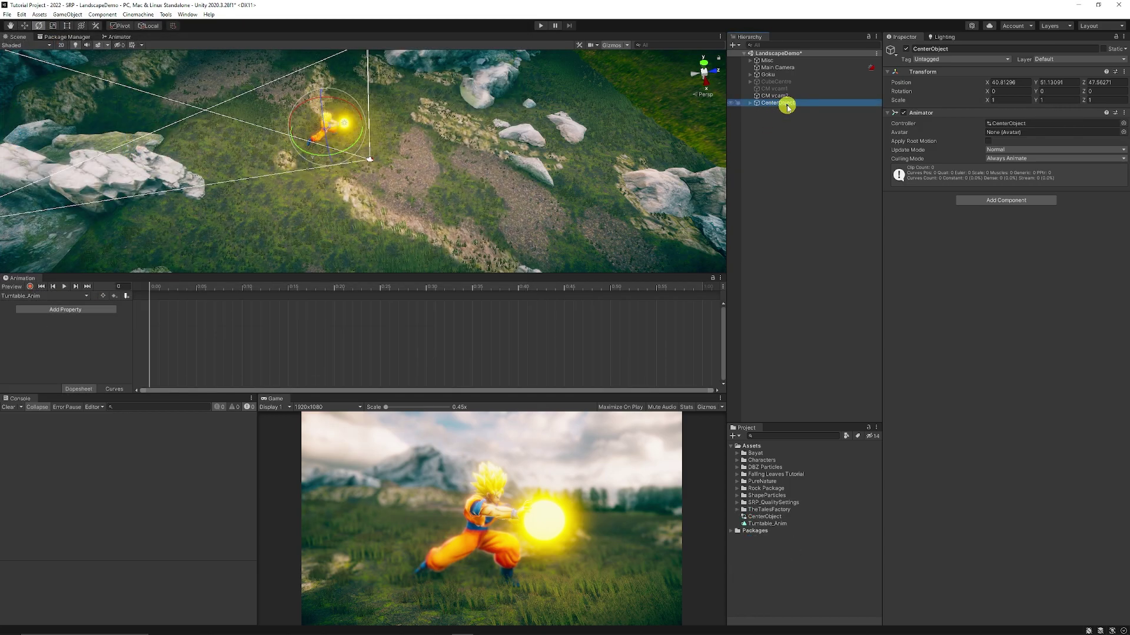
# Step: Start recording Turntable_Anim and key CenterObject's rotation at 0 on frame 0, with the separate rotation axes expanded
pyautogui.click(30, 287)
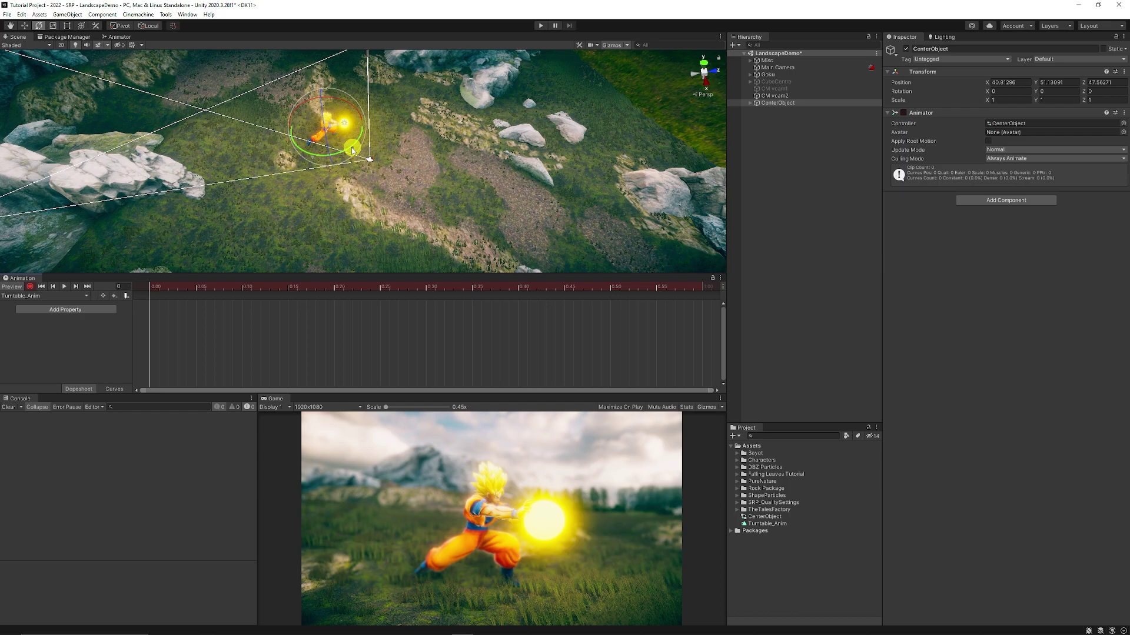
pyautogui.moveTo(350, 151); pyautogui.dragTo(353, 150)
pyautogui.click(159, 298)
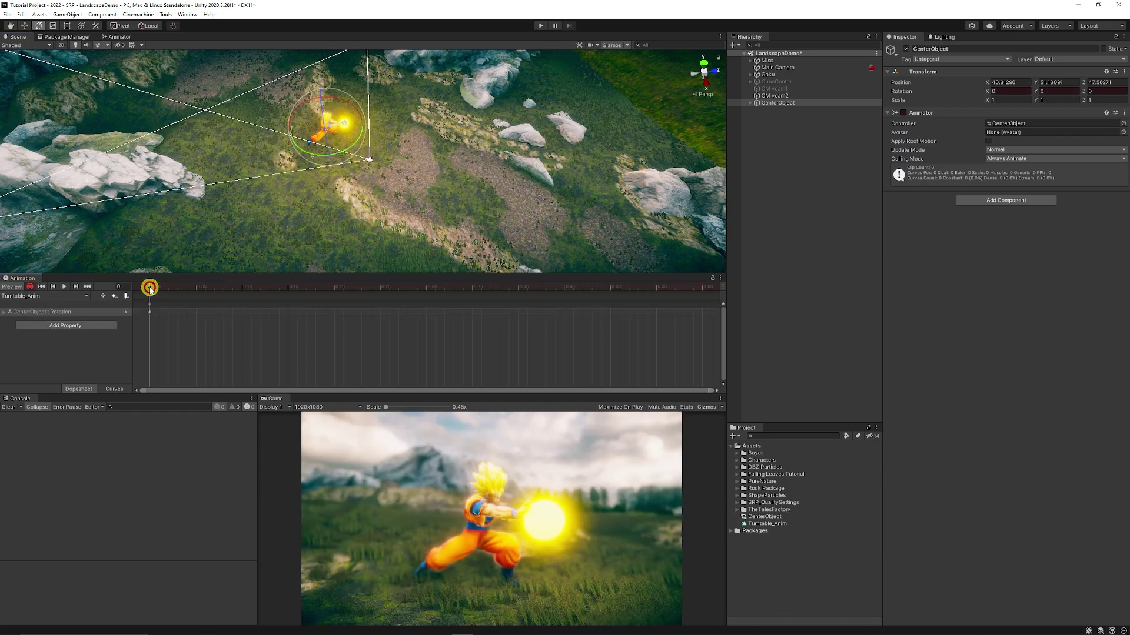
pyautogui.moveTo(150, 288); pyautogui.dragTo(117, 290)
pyautogui.click(5, 316)
pyautogui.click(153, 293)
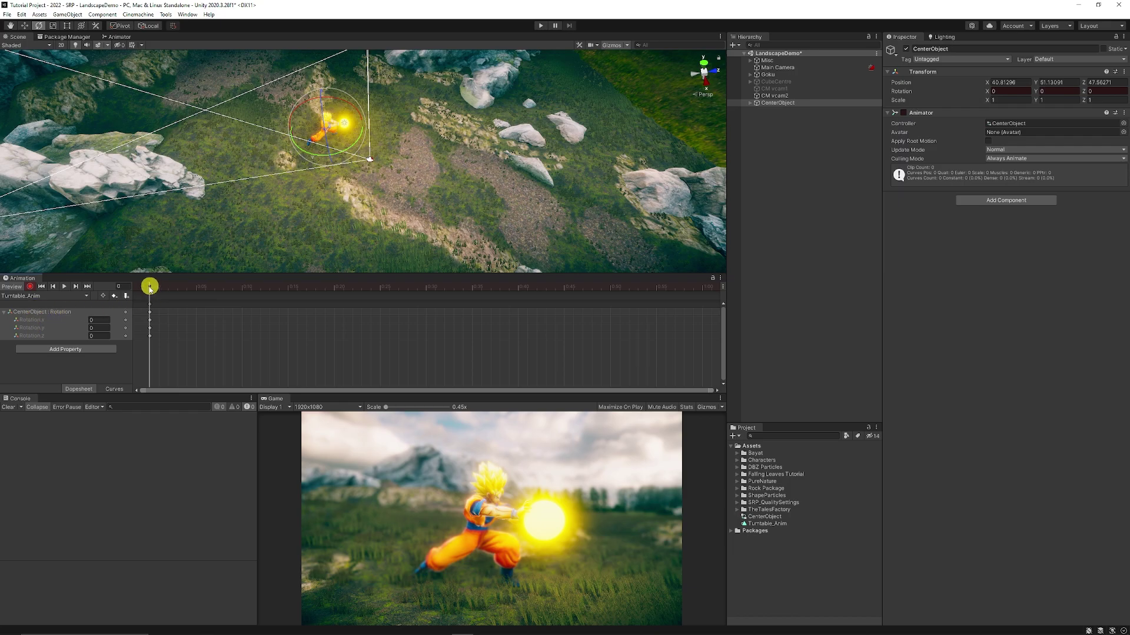
# Step: Key CenterObject's Y rotation at -360 on frame 300 of Turntable_Anim
pyautogui.moveTo(150, 288); pyautogui.dragTo(602, 318)
pyautogui.scroll(-3, 612, 318)
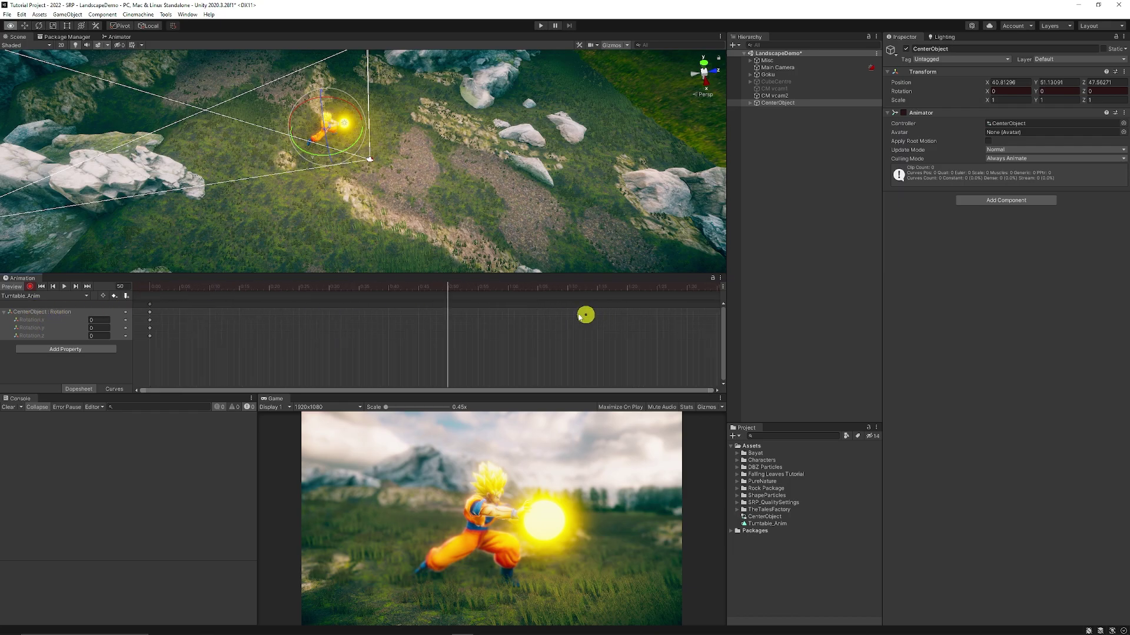
pyautogui.scroll(-5, 565, 316)
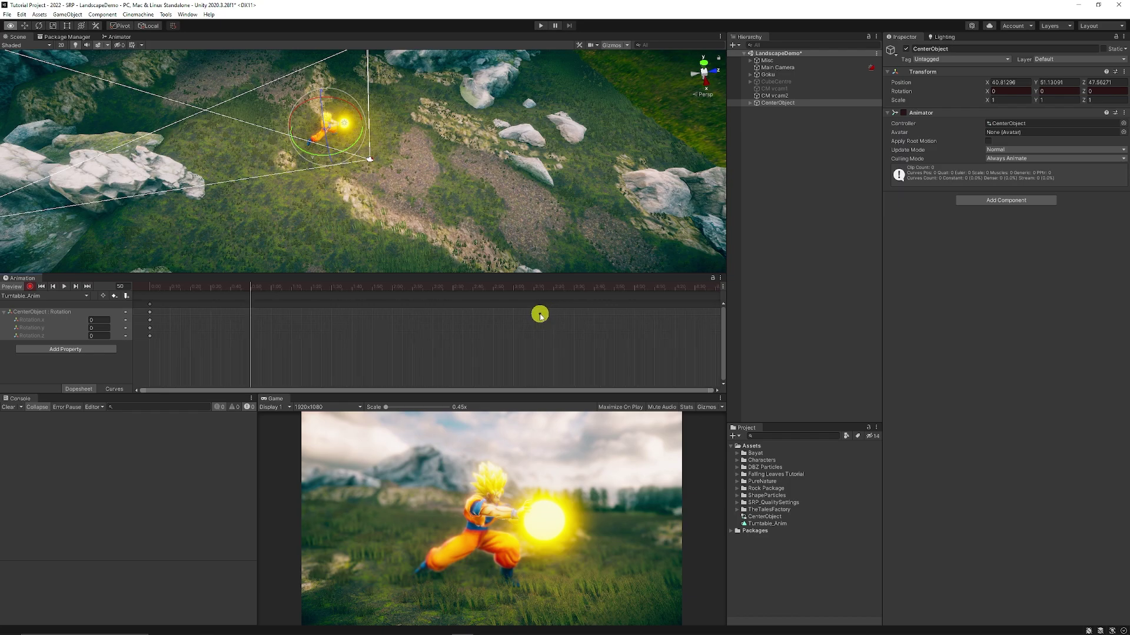
pyautogui.scroll(-2, 539, 316)
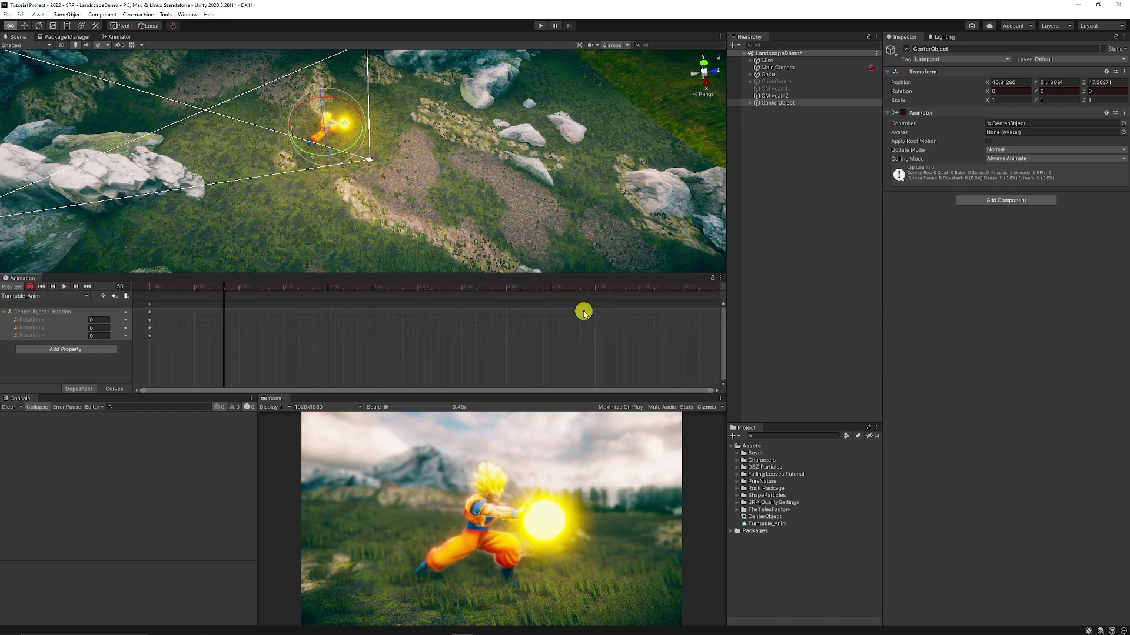
pyautogui.moveTo(222, 290); pyautogui.dragTo(594, 319)
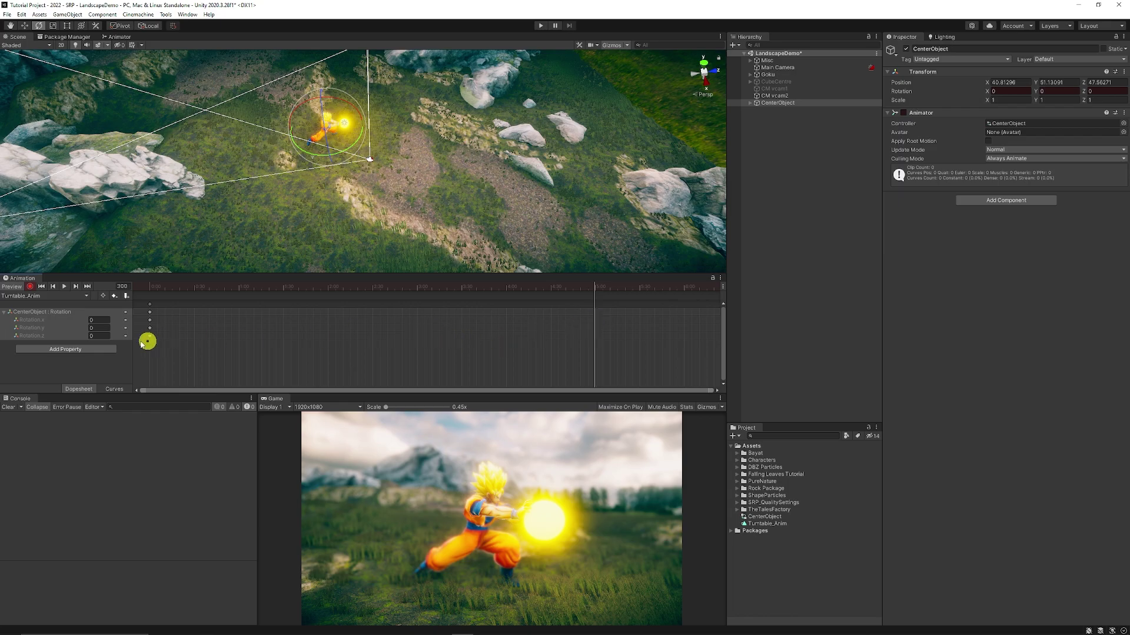
pyautogui.click(109, 329)
pyautogui.write('-3')
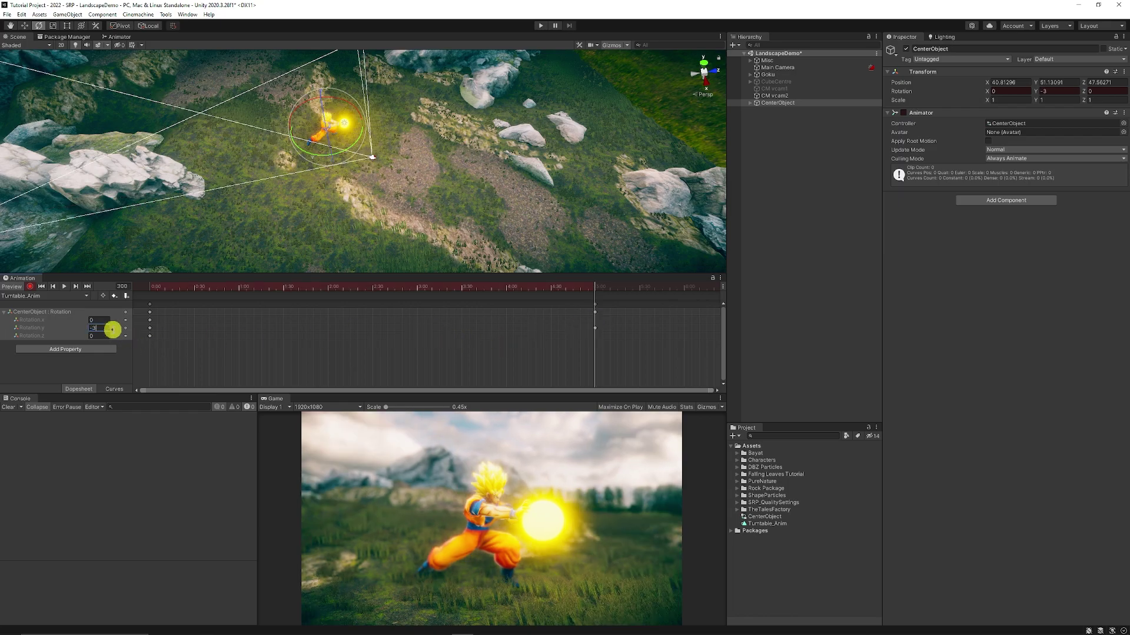
pyautogui.write('60')
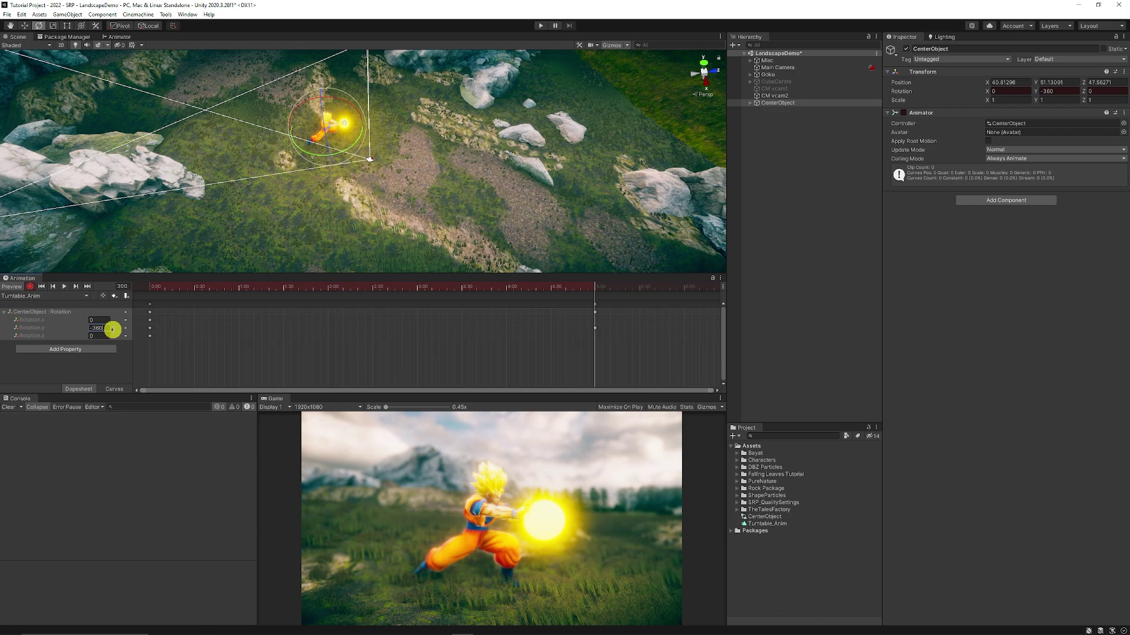
# Step: Select the keyframes at frame 300 and play back Turntable_Anim to preview the camera orbiting the character
pyautogui.moveTo(597, 289)
pyautogui.mouseDown()
pyautogui.moveTo(151, 300)
pyautogui.moveTo(595, 306)
pyautogui.mouseUp()
pyautogui.moveTo(626, 363); pyautogui.dragTo(520, 321)
pyautogui.click(186, 288)
pyautogui.click(64, 287)
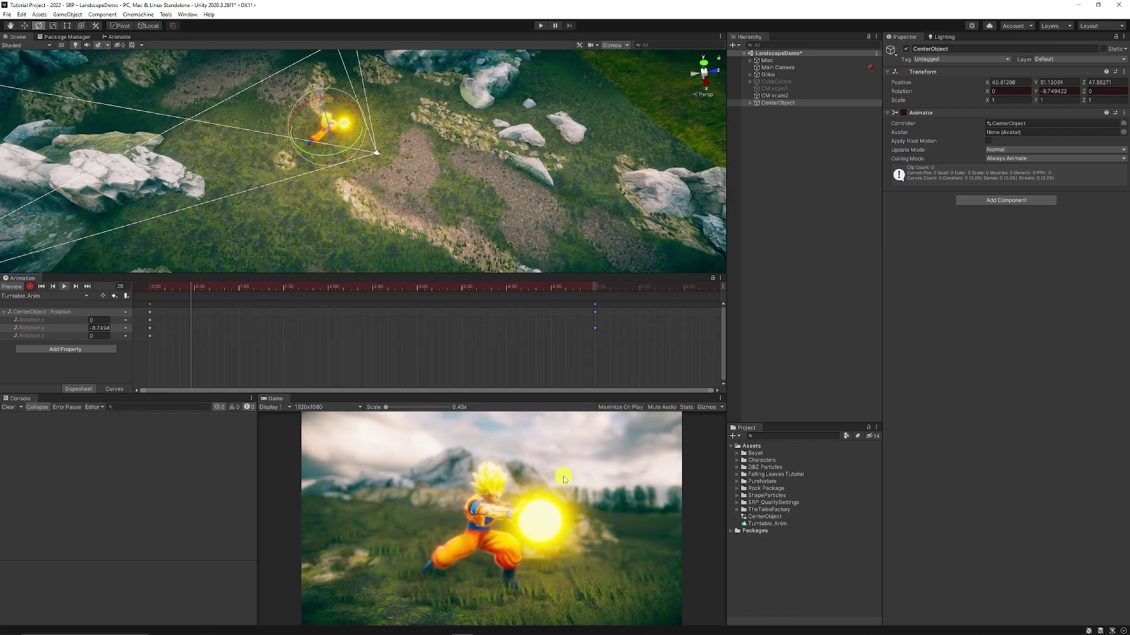
# Step: Select all of CenterObject's rotation keyframes in Turntable_Anim and open their keyframe options
pyautogui.moveTo(636, 347); pyautogui.dragTo(154, 308)
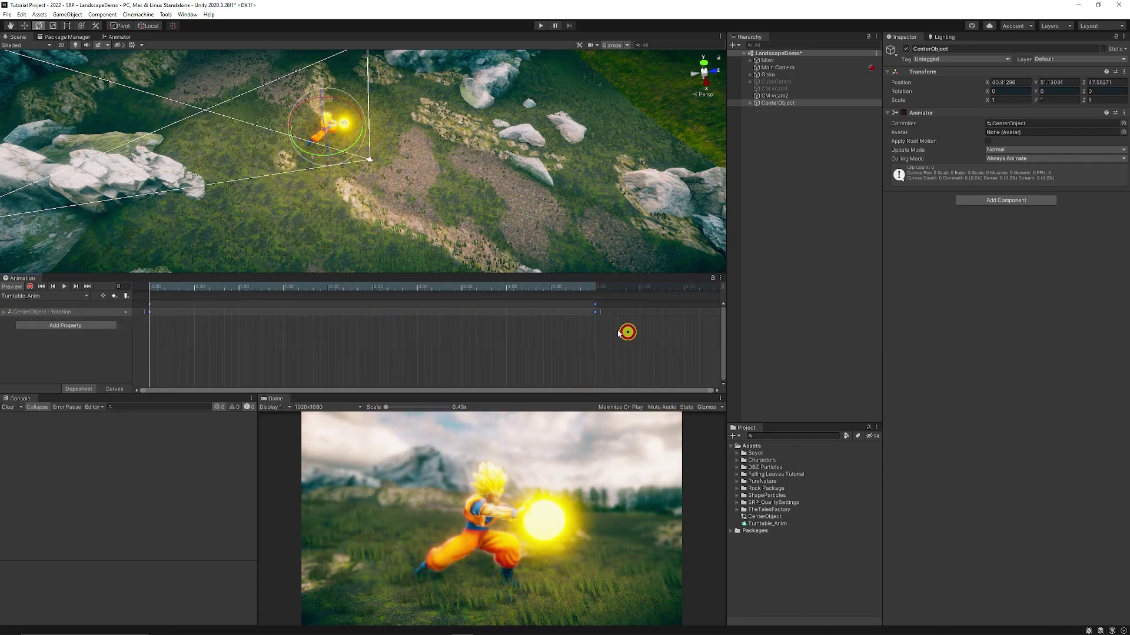
pyautogui.rightClick(153, 304)
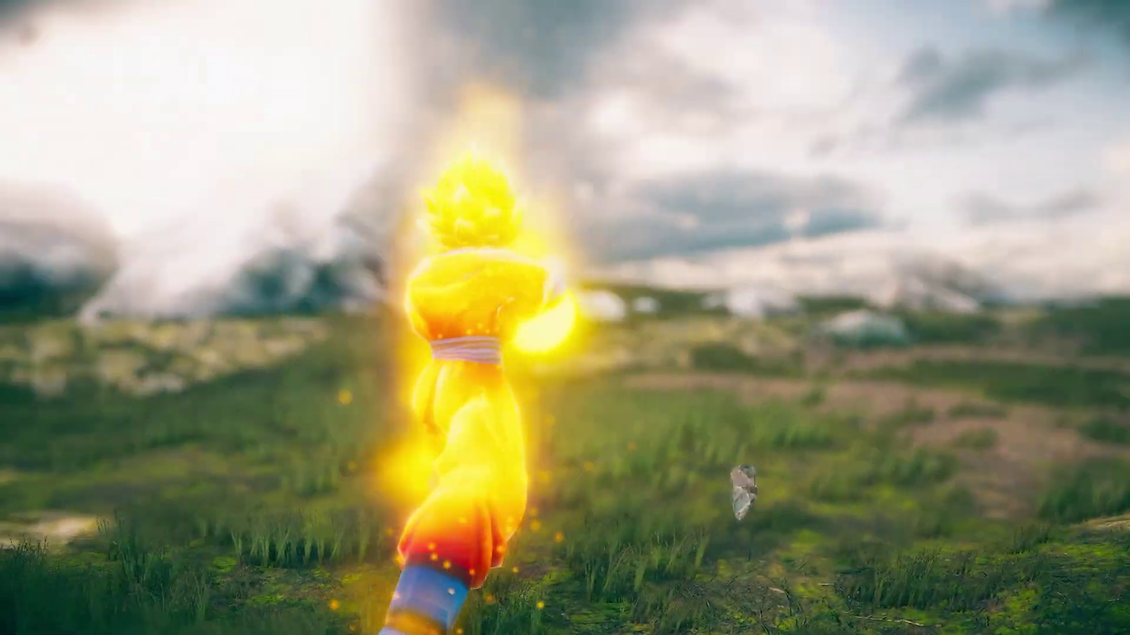
pyautogui.scroll(-7, 564, 318)
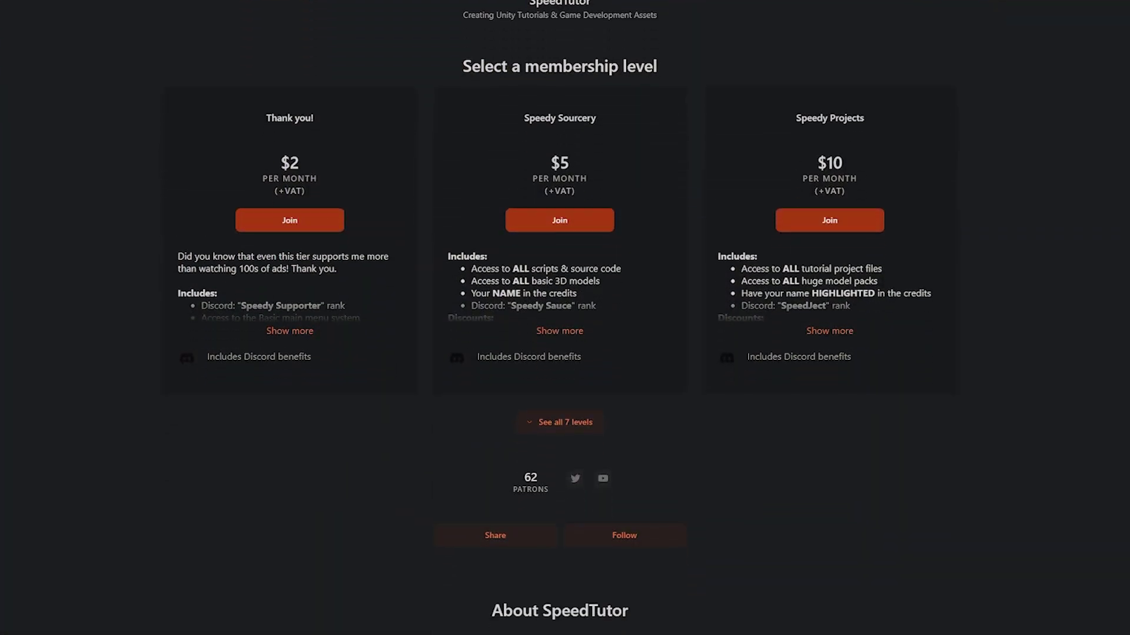
pyautogui.scroll(-9, 565, 318)
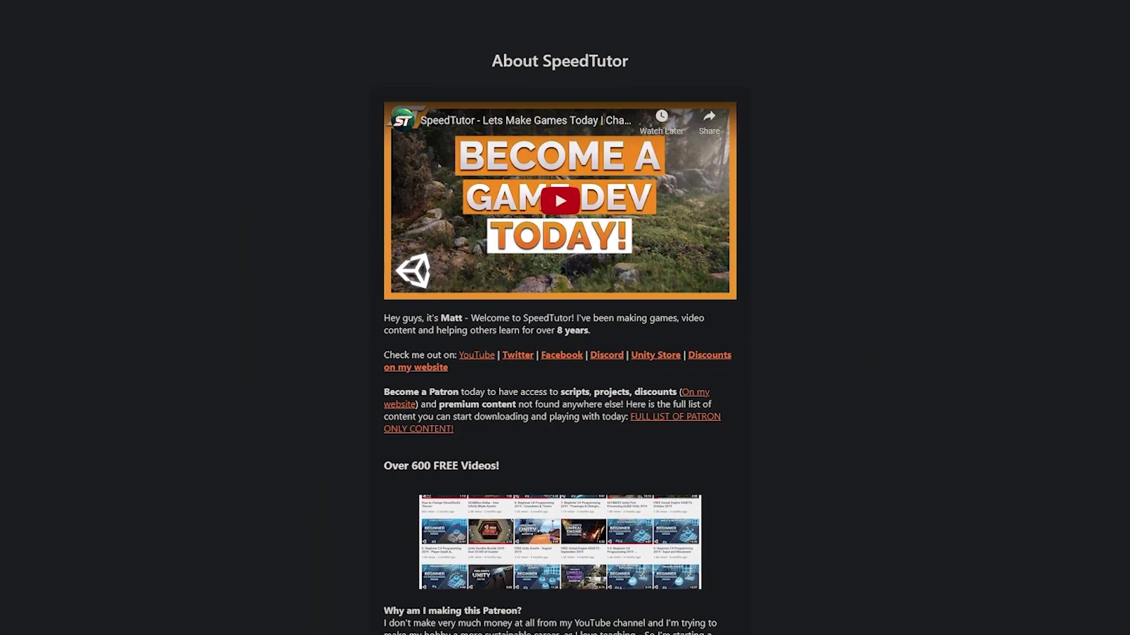
pyautogui.scroll(-5, 565, 318)
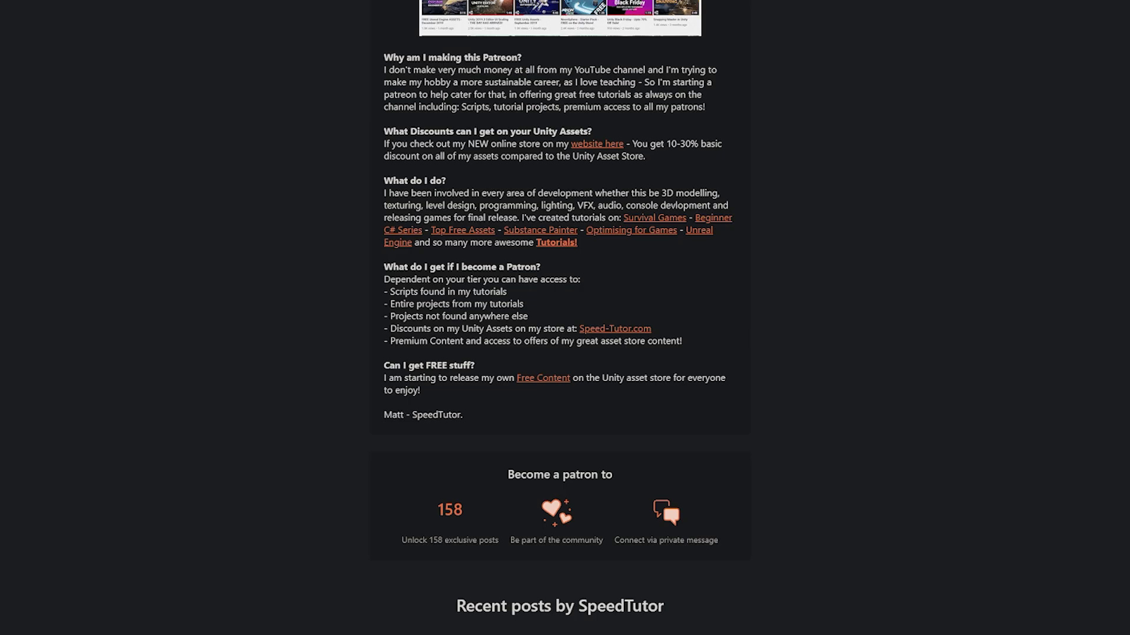
pyautogui.scroll(-5, 565, 318)
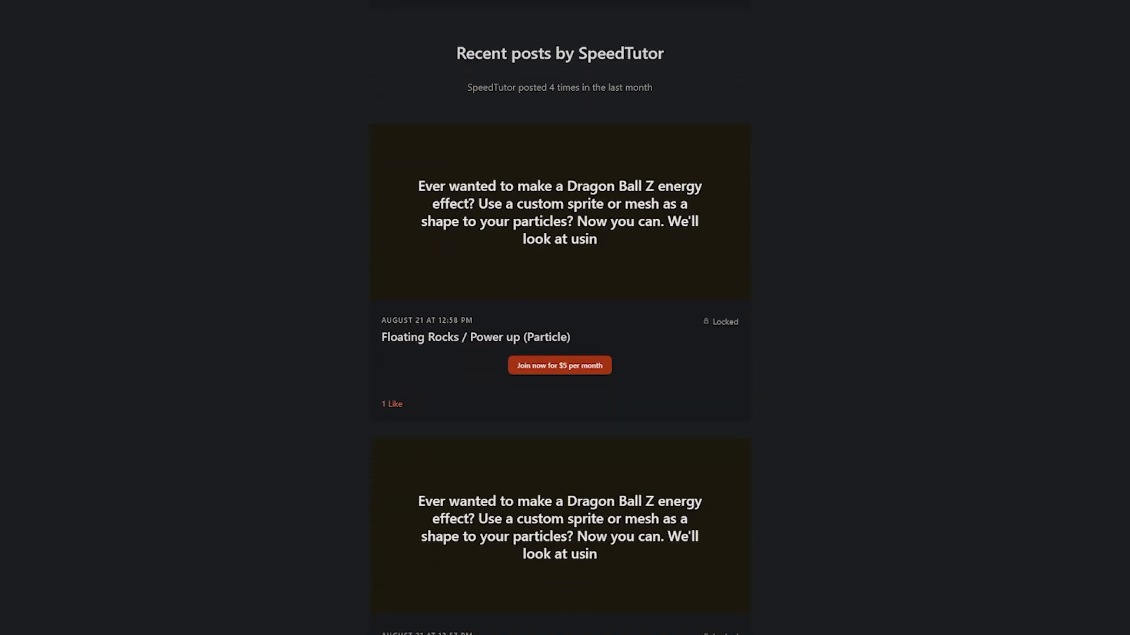